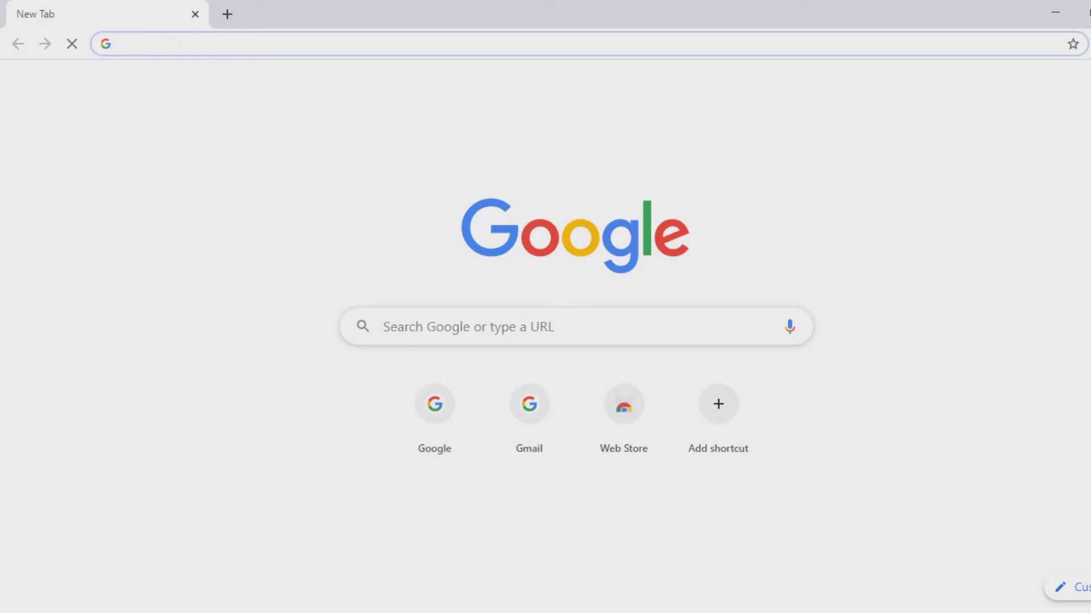
Go to the Google home page and search for 'lightwork'.
left_click(434, 418)
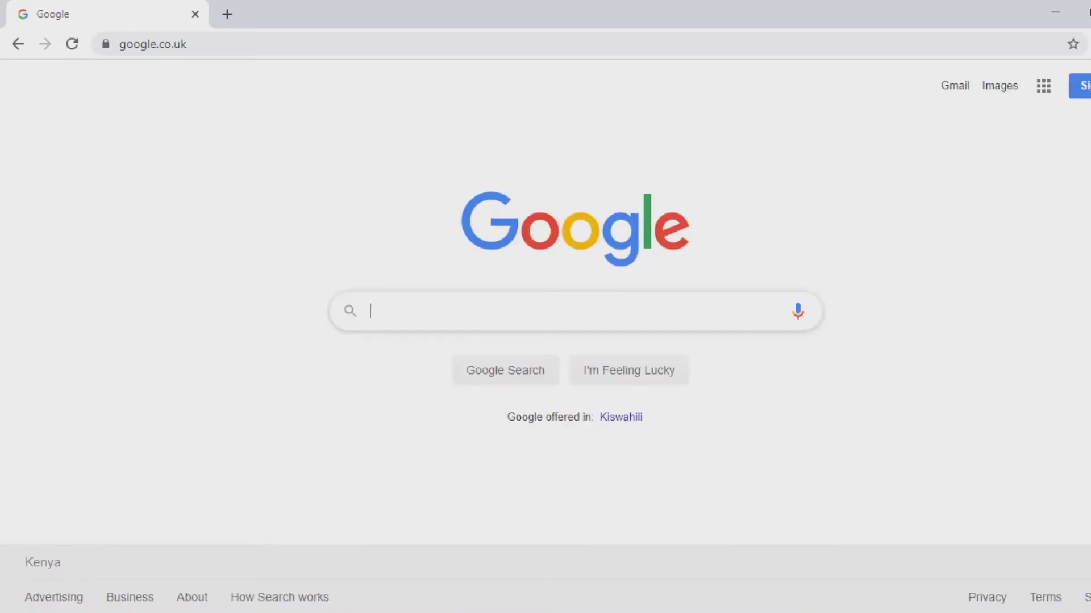
type("lightworks")
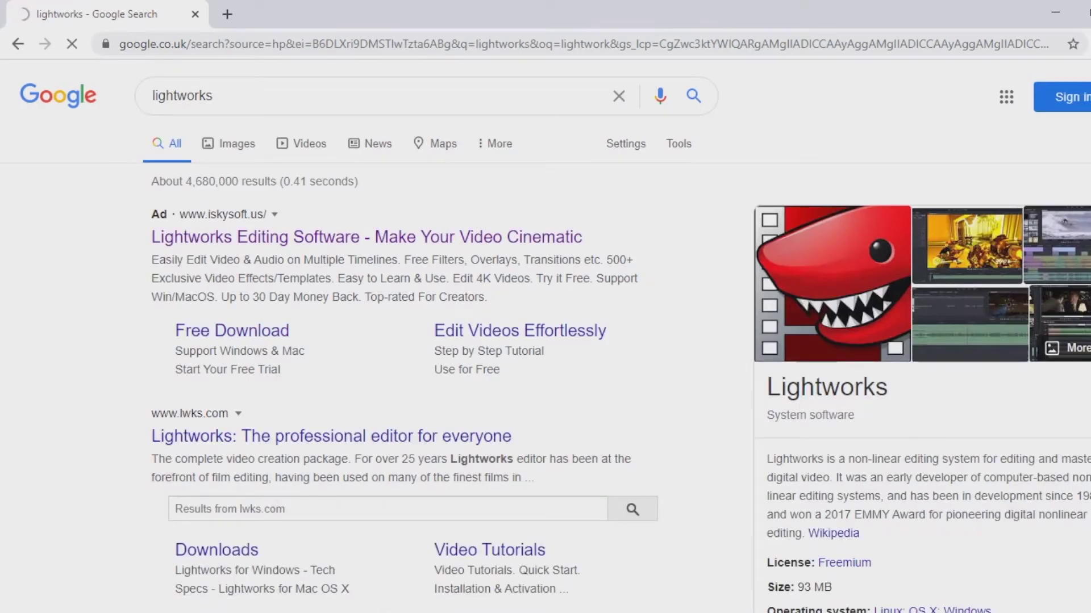
scroll(231, 331, "down", 4)
scroll(231, 331, "up", 4)
Download the Filmora Windows installer from the sponsored iSkysoft page and show it in its folder.
left_click(231, 330)
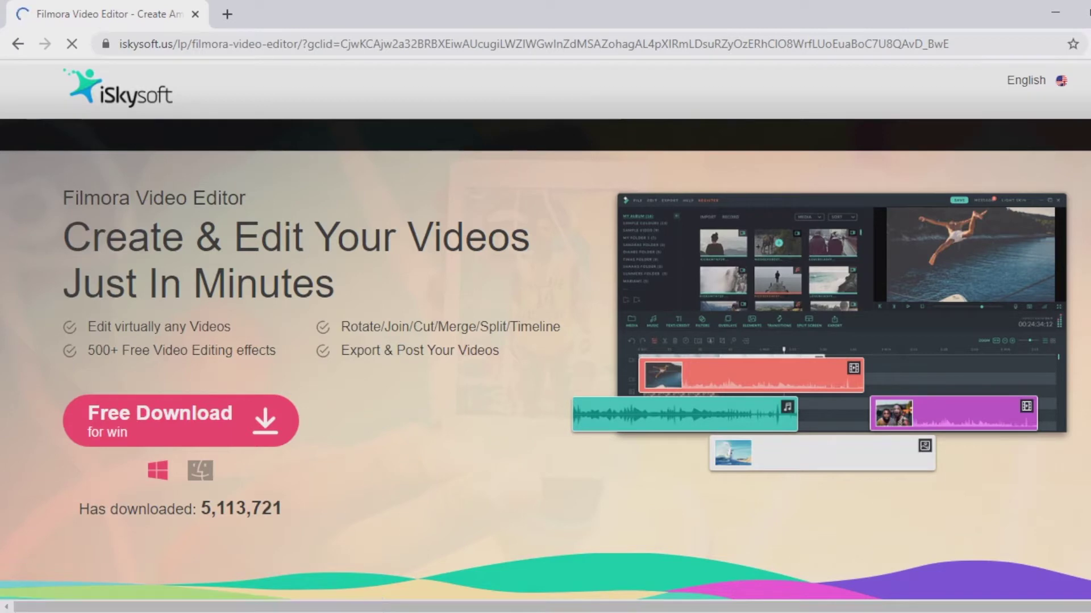
scroll(545, 341, "down", 10)
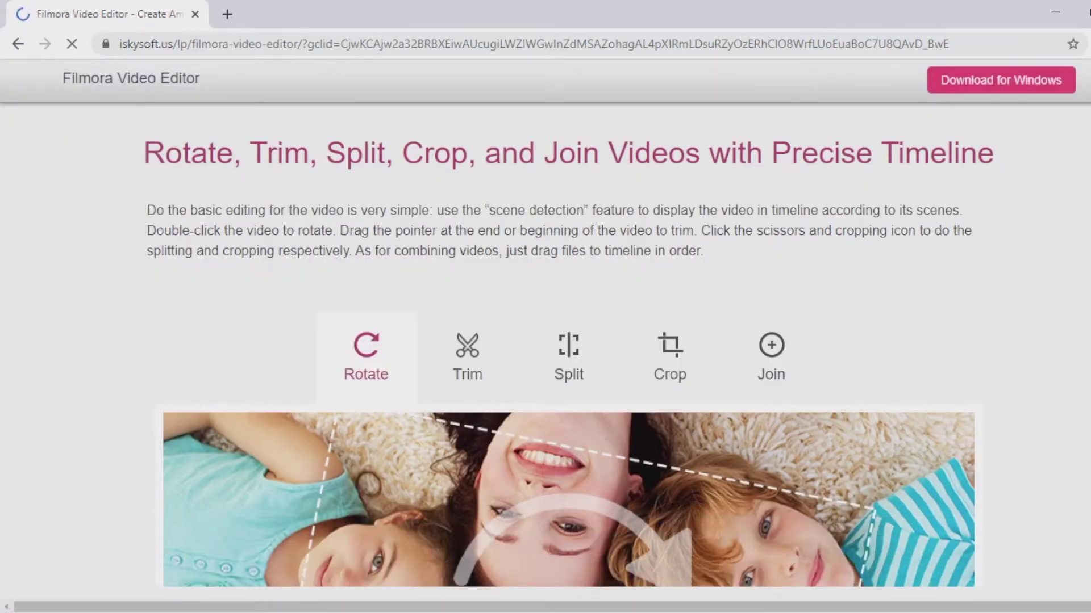
left_click(174, 594)
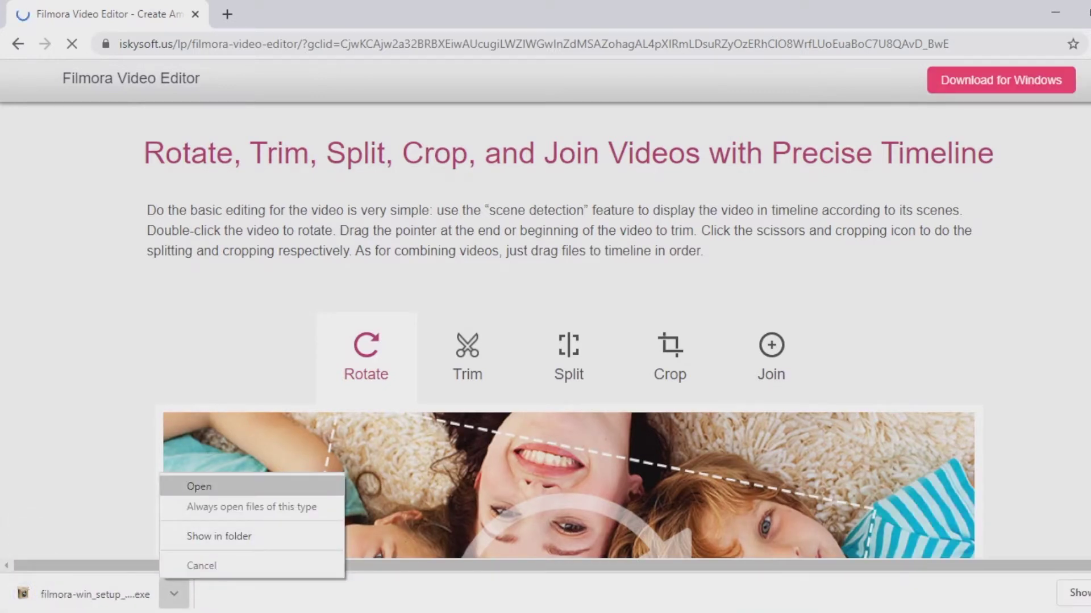
left_click(219, 536)
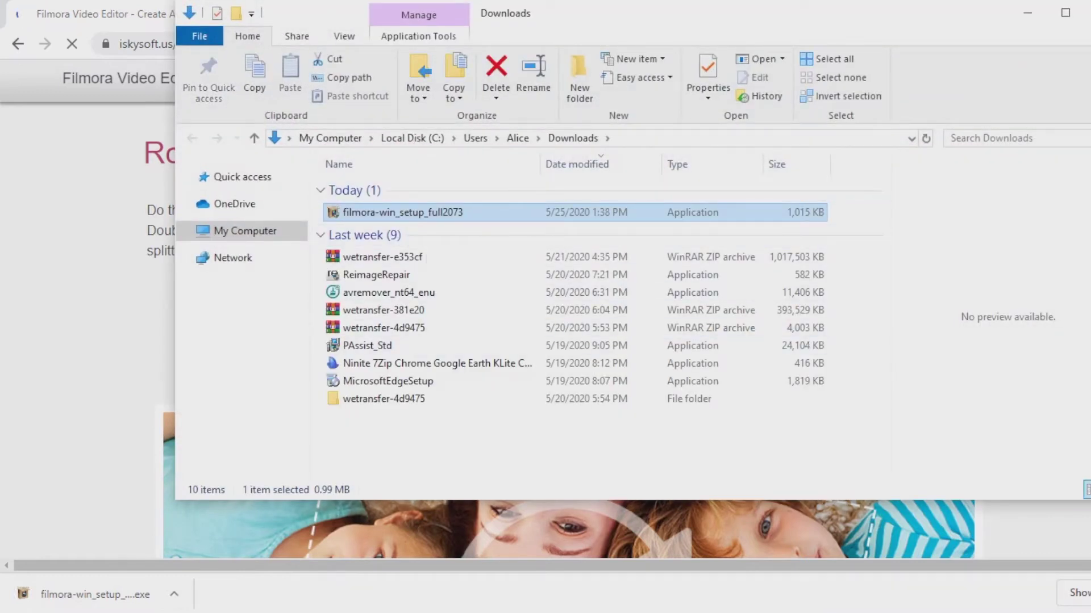
Run filmora-win_setup from Downloads, then close the installer and confirm cancelling the installation.
key("Return")
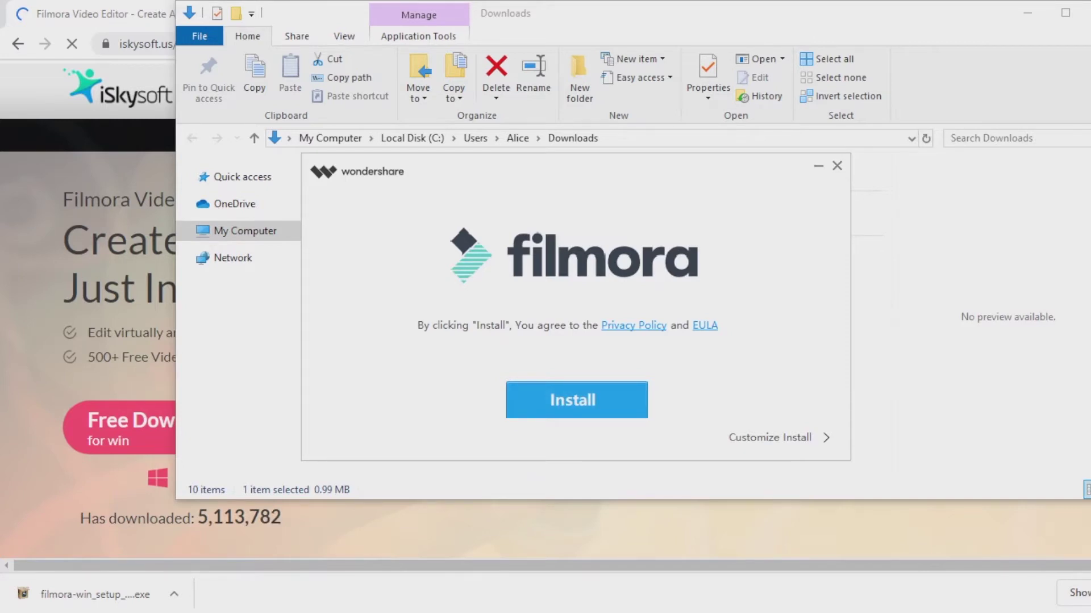
left_click(837, 165)
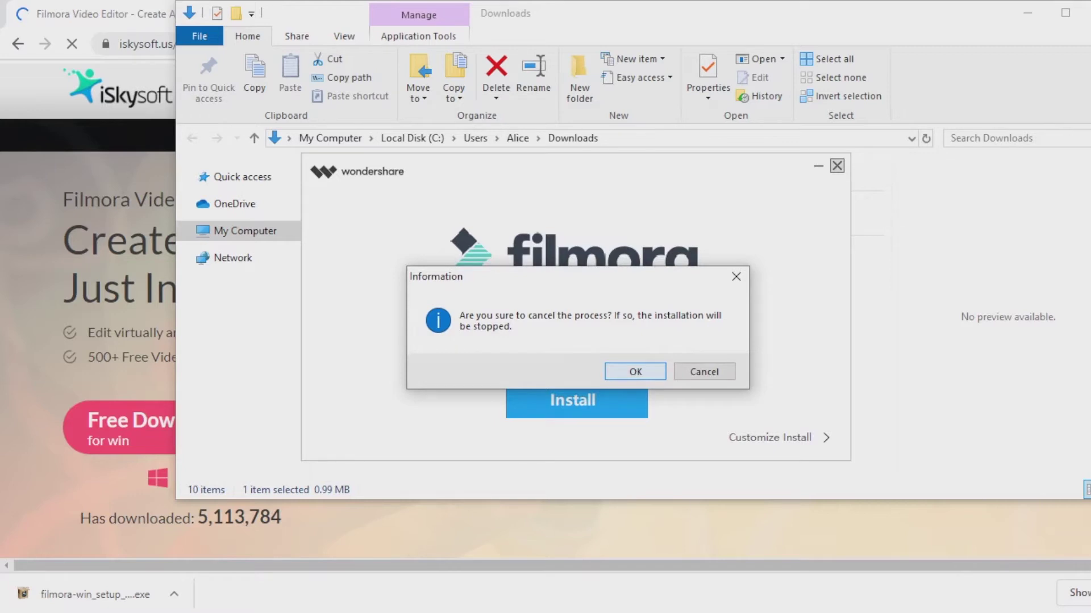
key("Return")
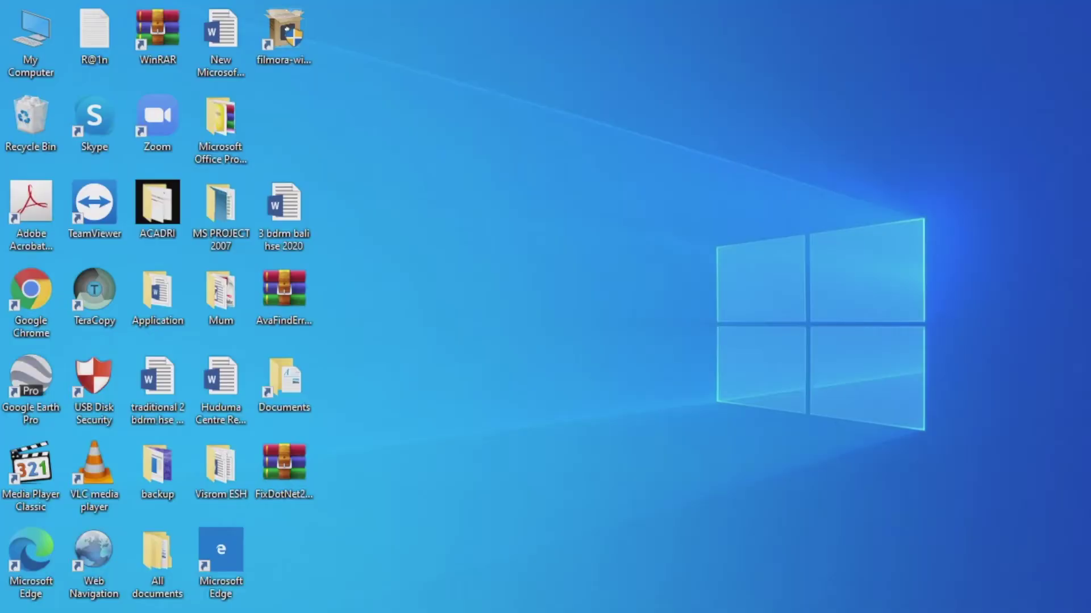
Open Control Panel from a Start search for 'control', then search 'admin' and open Administrative Tools.
key("super")
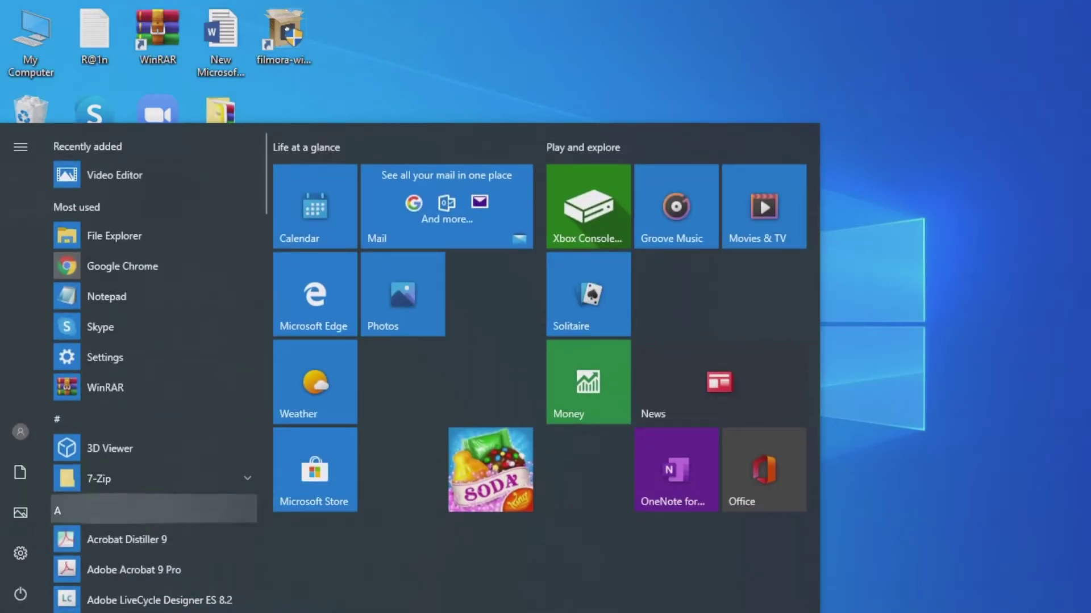
left_click(159, 600)
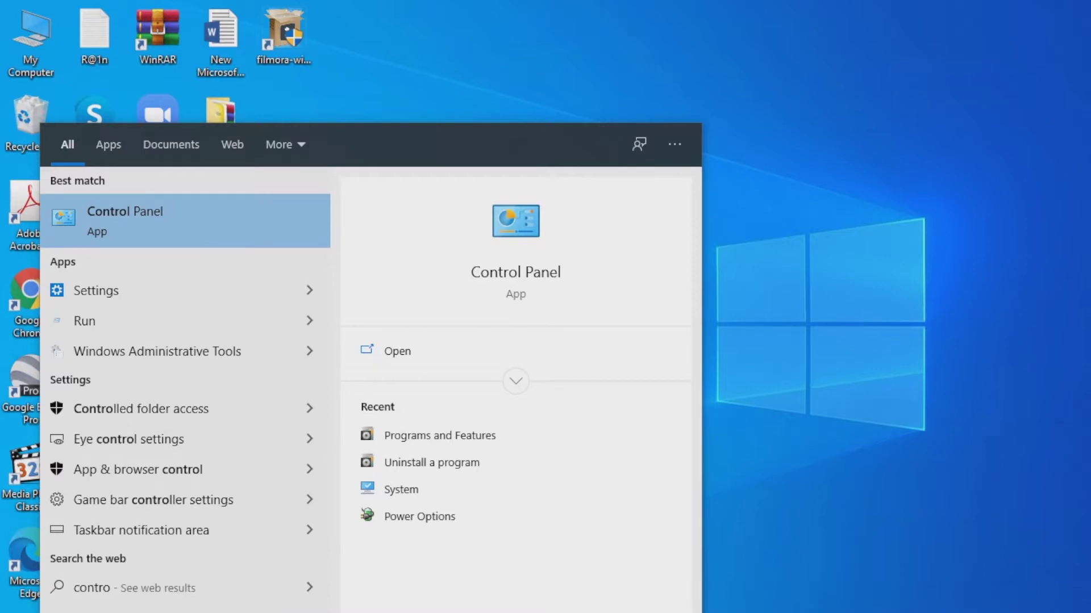
key("Return")
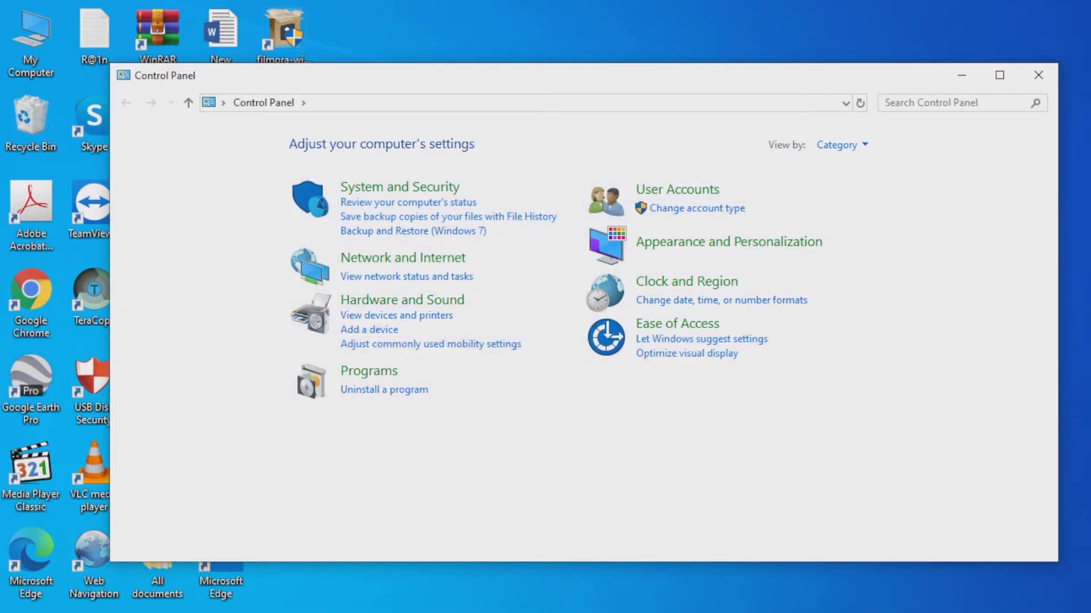
left_click(884, 102)
type("ad")
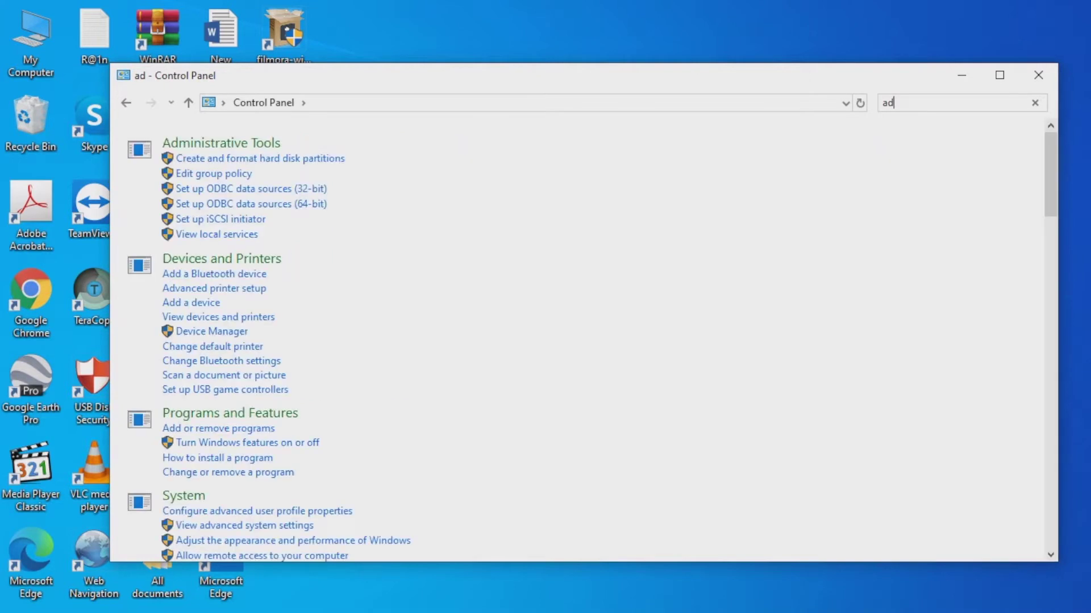
type("min")
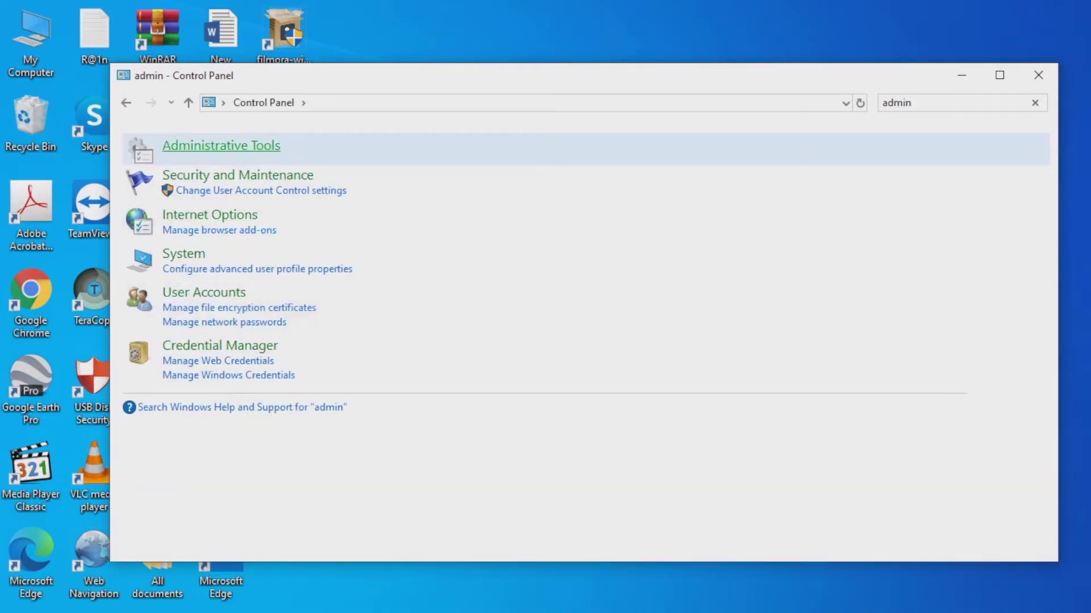
left_click(221, 146)
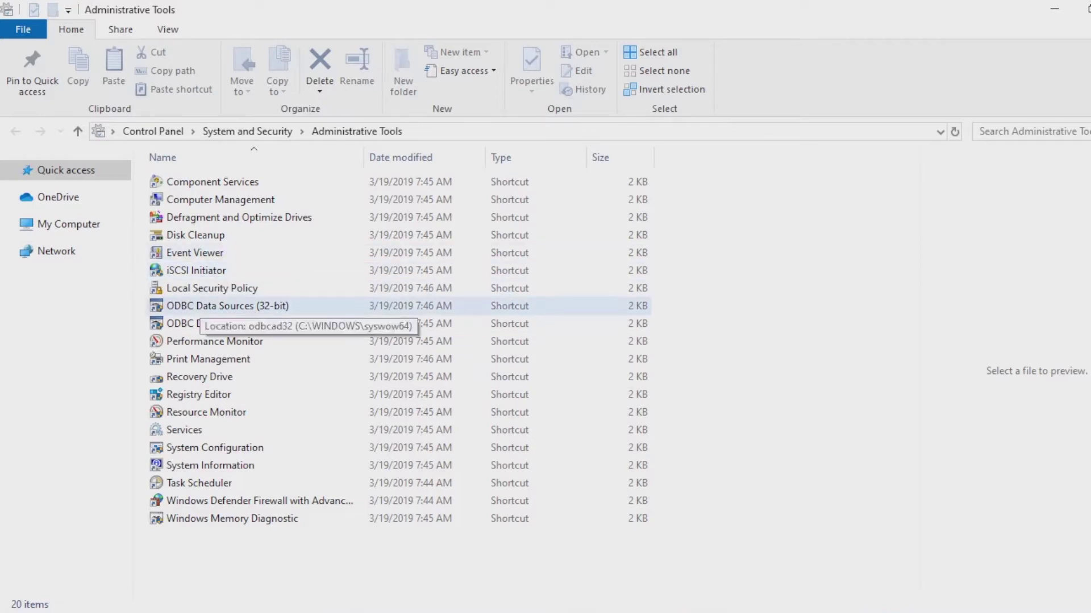
Select the Local Security Policy shortcut and launch it.
left_click(212, 288)
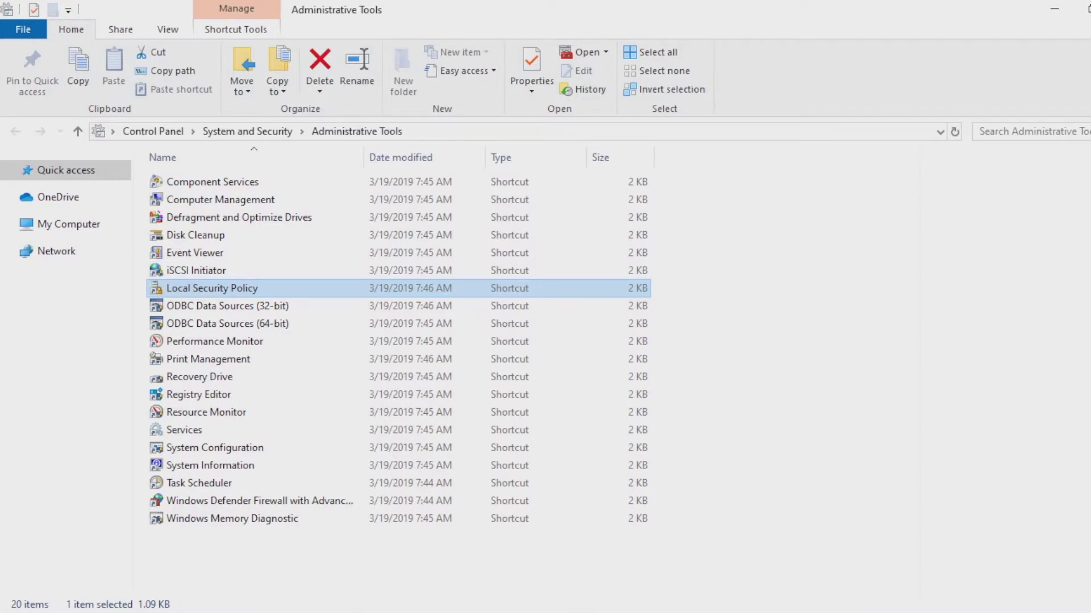
key("Return")
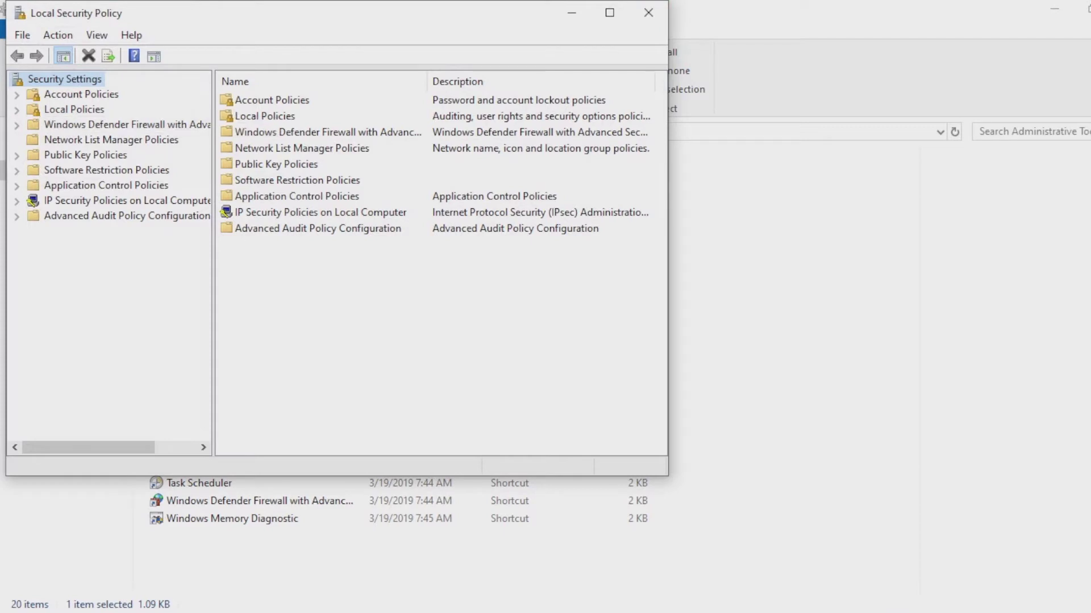
Expand Local Policies > Security Options and select the UAC elevation prompt for administrators policy.
left_click(74, 110)
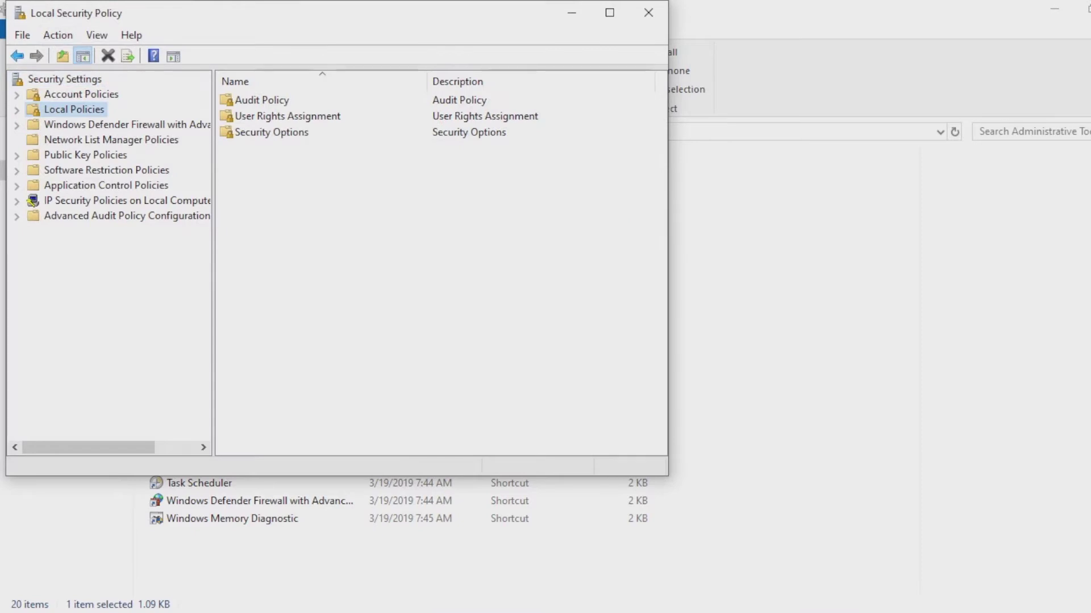
double_click(272, 131)
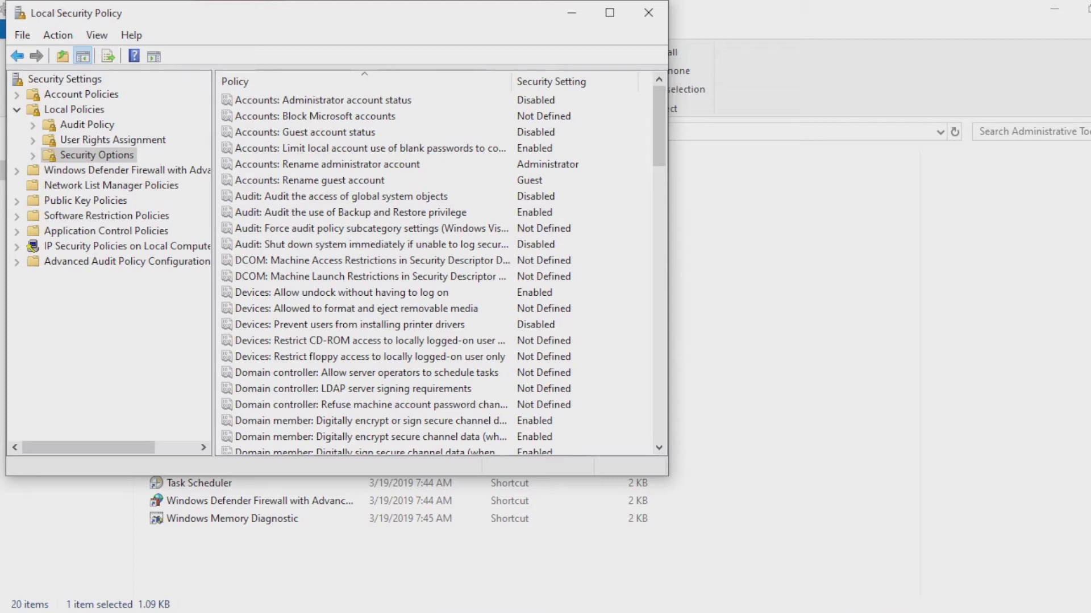
scroll(364, 341, "down", 20)
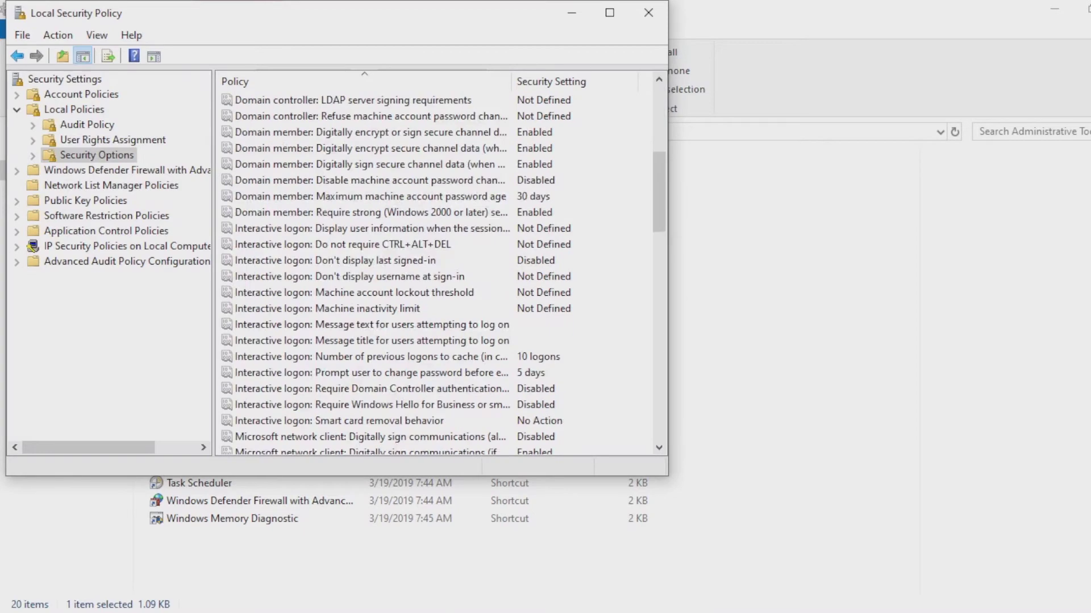
scroll(364, 341, "down", 2)
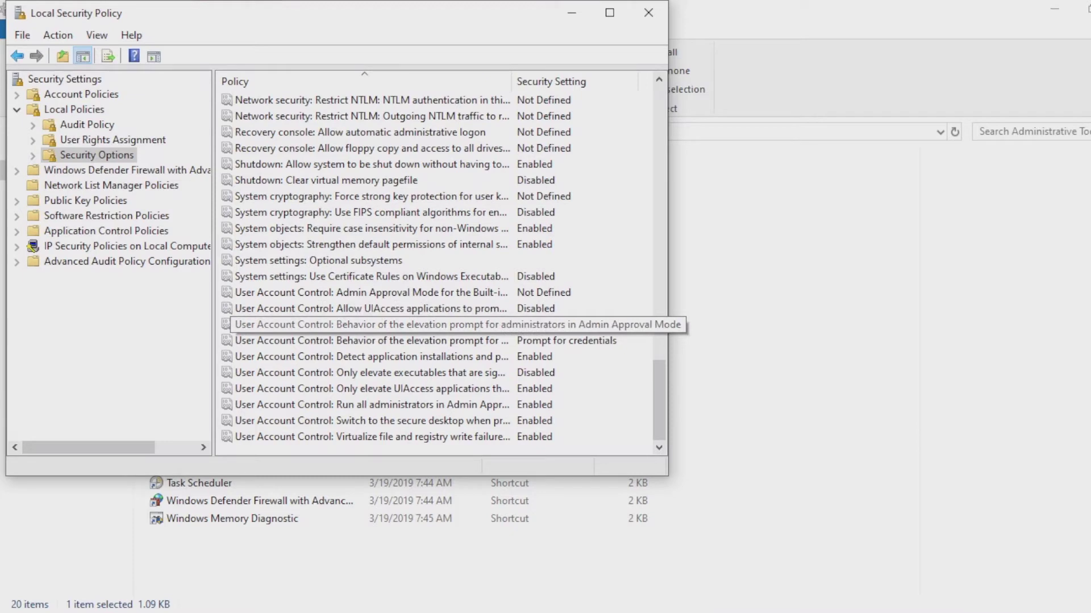
left_click(341, 325)
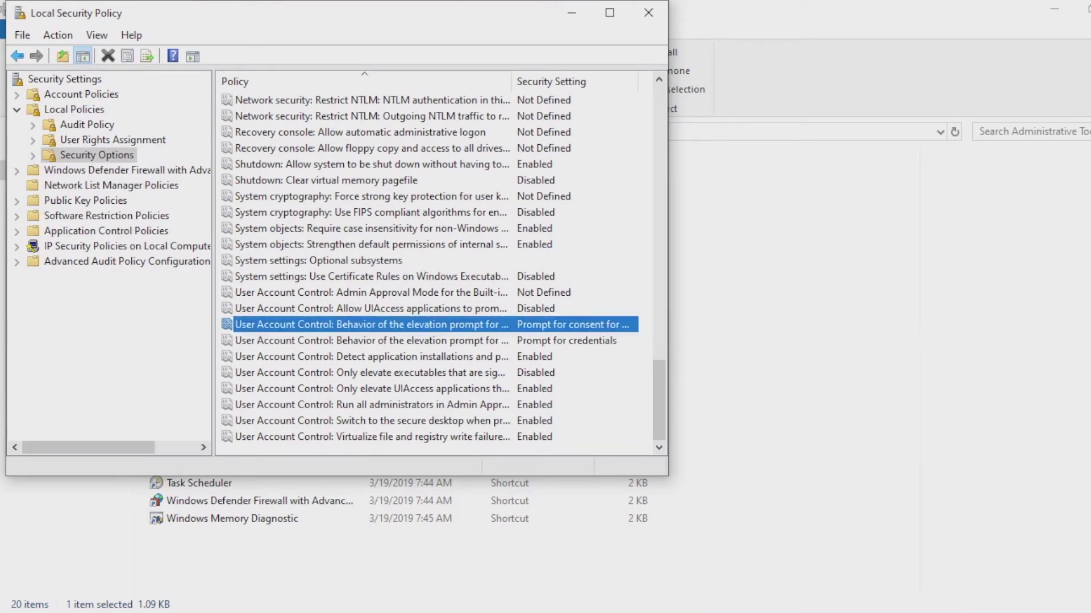
Set the administrators' elevation prompt to 'Prompt for credentials on the secure desktop'.
double_click(341, 324)
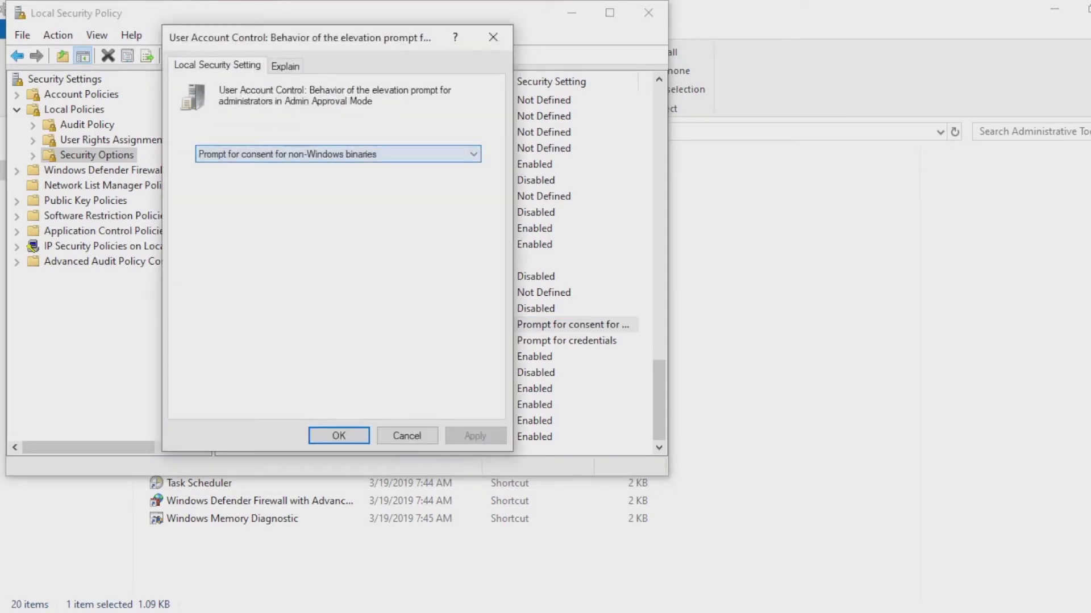
left_click(341, 154)
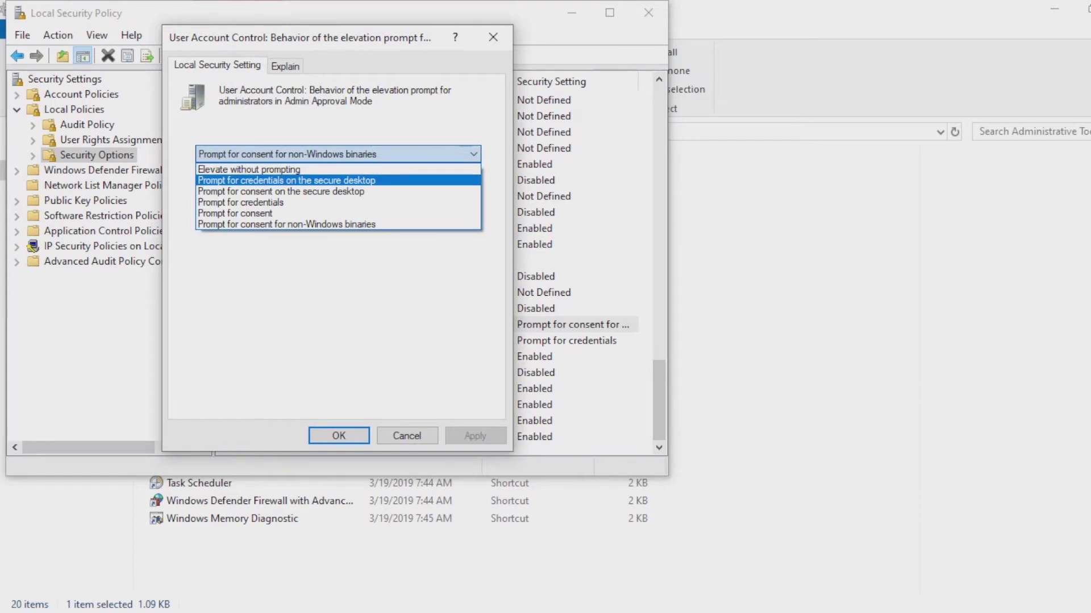
key("Return")
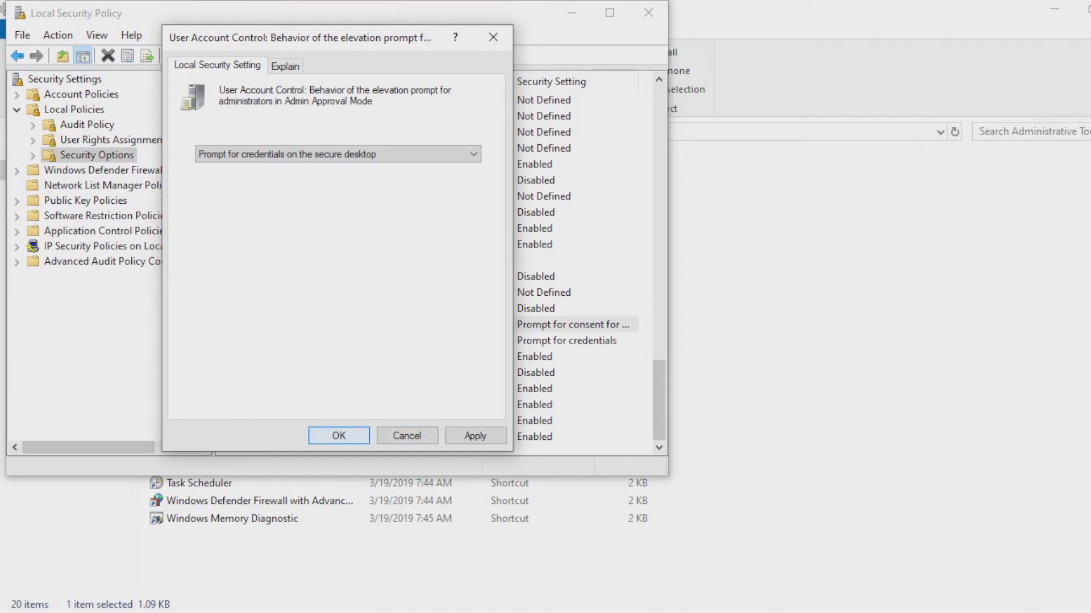
left_click(338, 435)
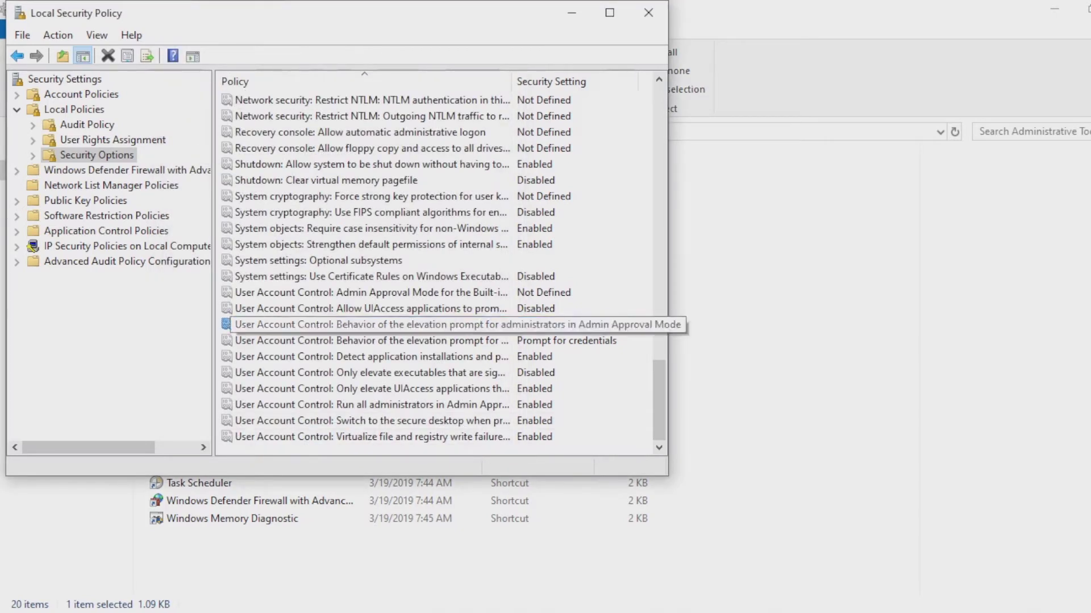
Set the standard users' elevation prompt to 'Prompt for credentials on the secure desktop' and close the windows.
left_click(369, 340)
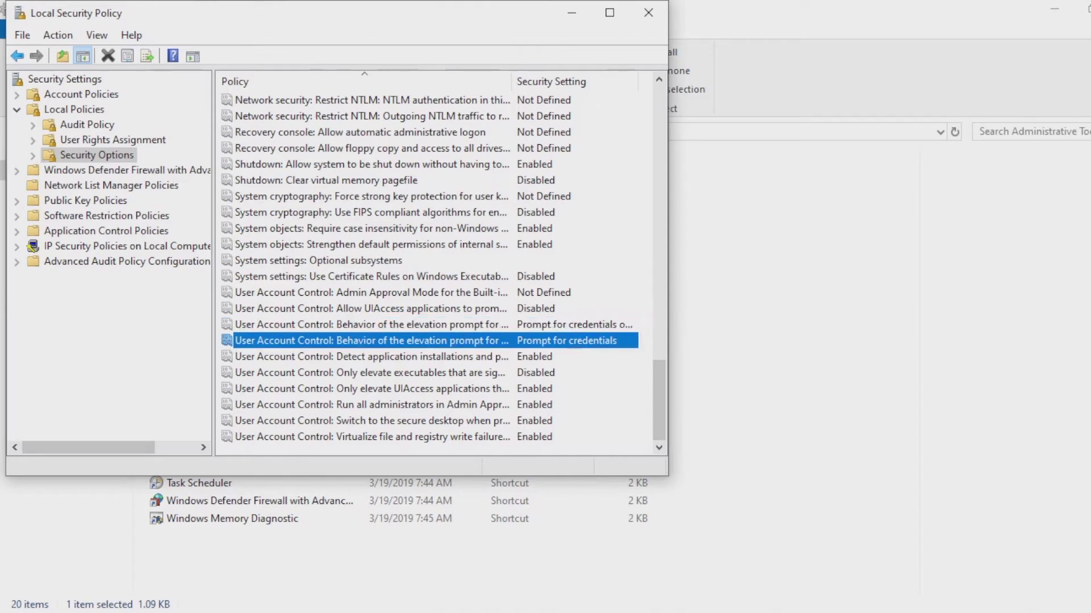
key("Return")
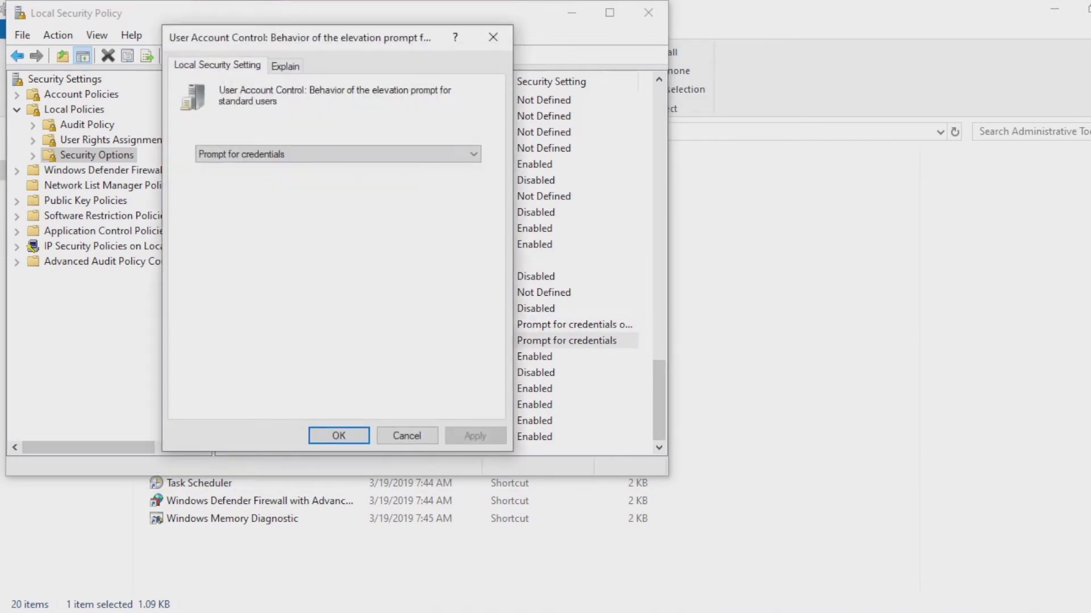
left_click(338, 153)
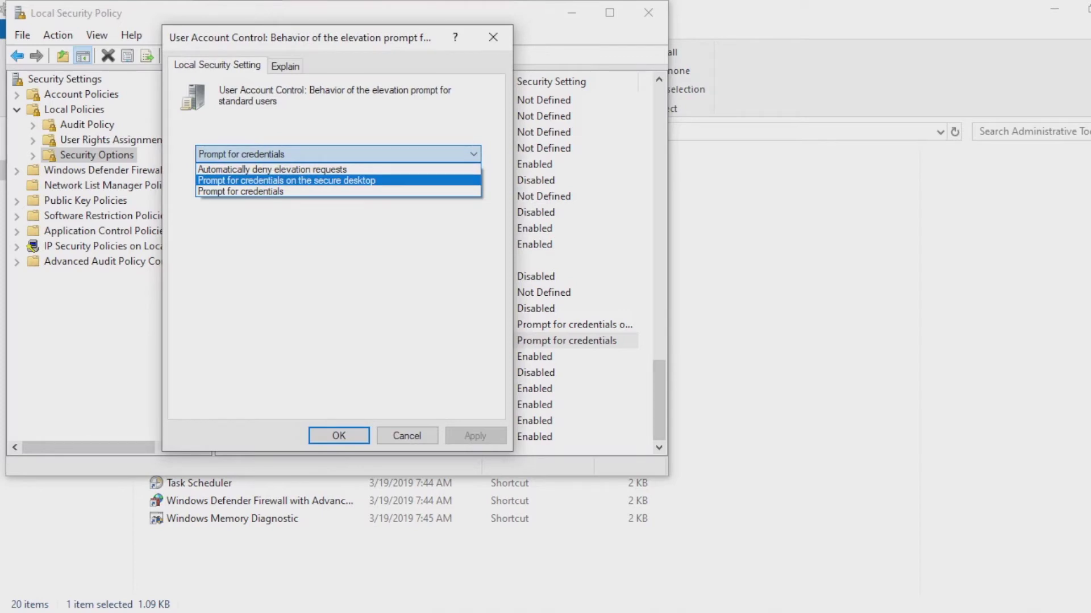
key("Return")
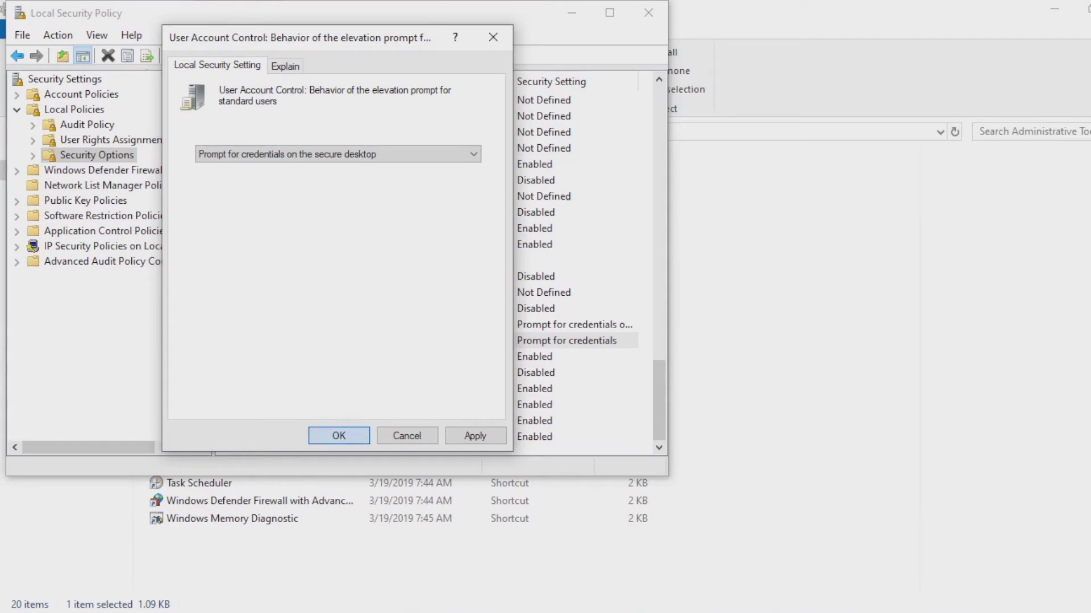
key("Return")
left_click(648, 13)
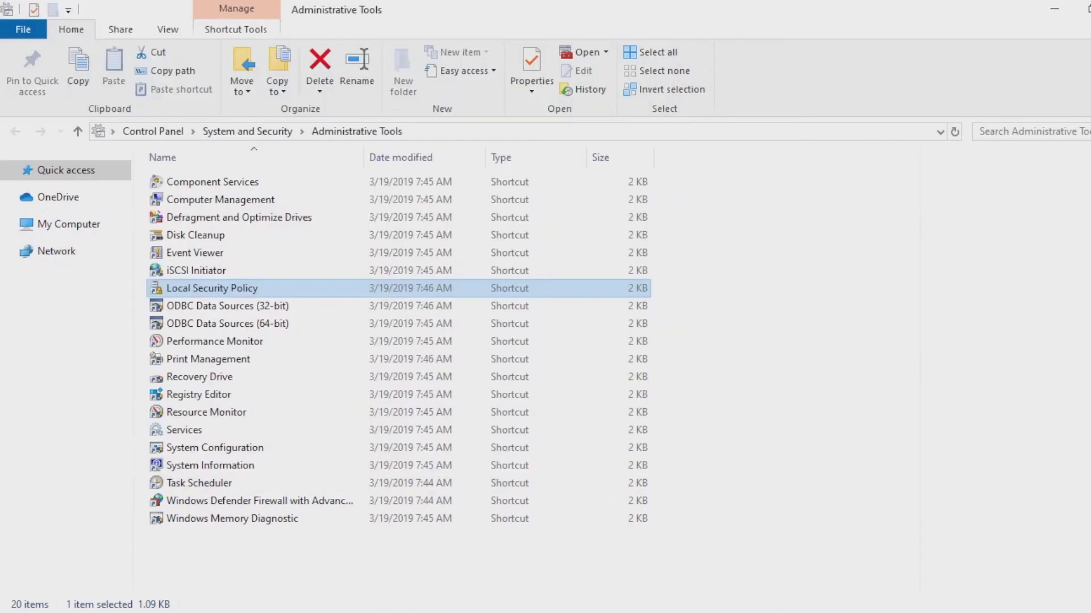
left_click(1082, 7)
Close Control Panel and search Google for 'lightworks'.
left_click(1038, 75)
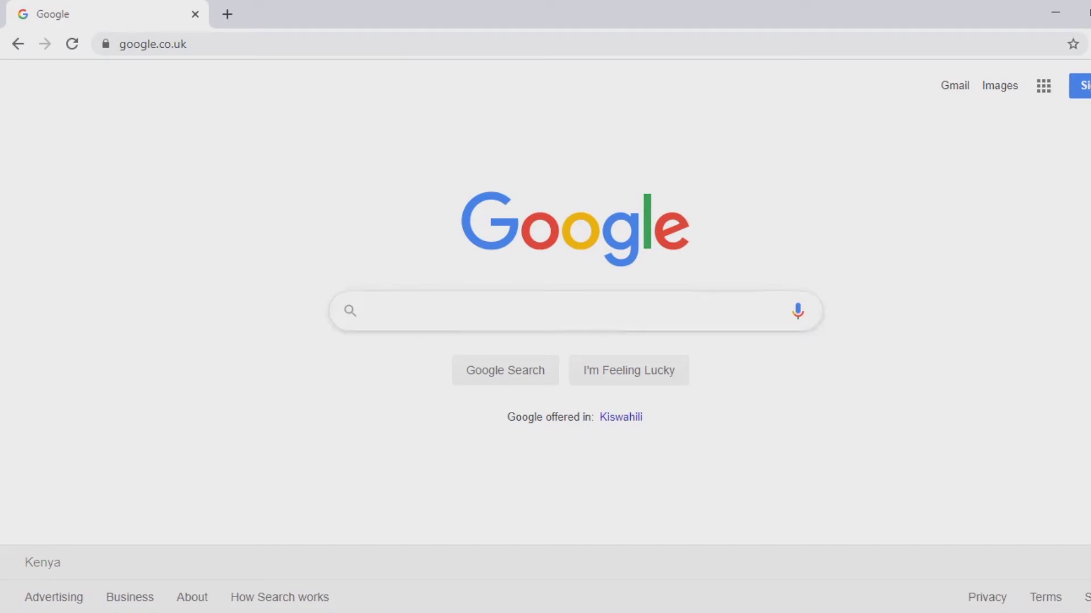
type("l")
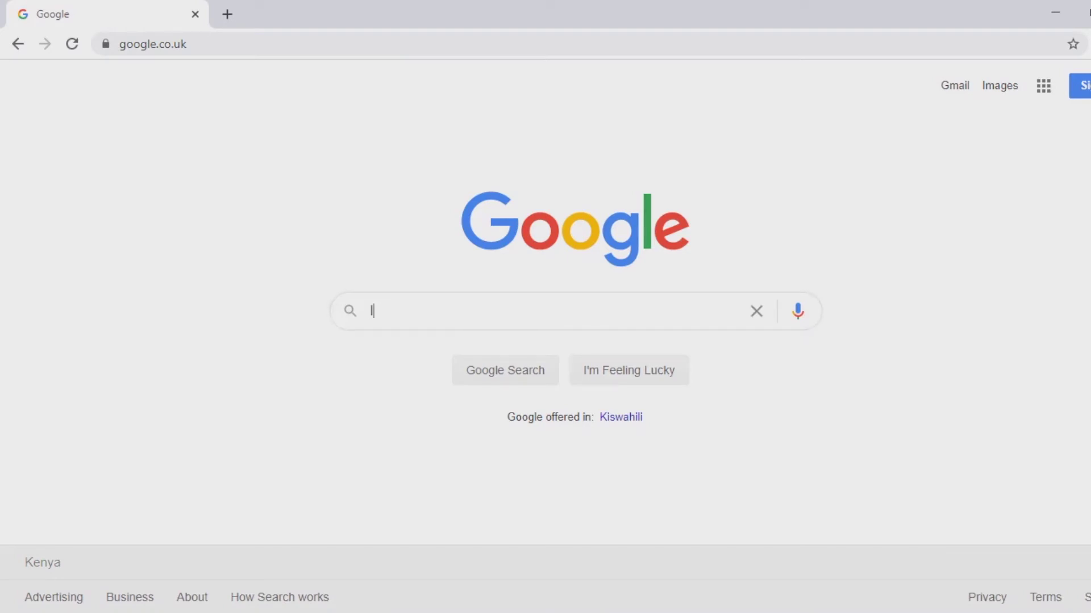
type("ight")
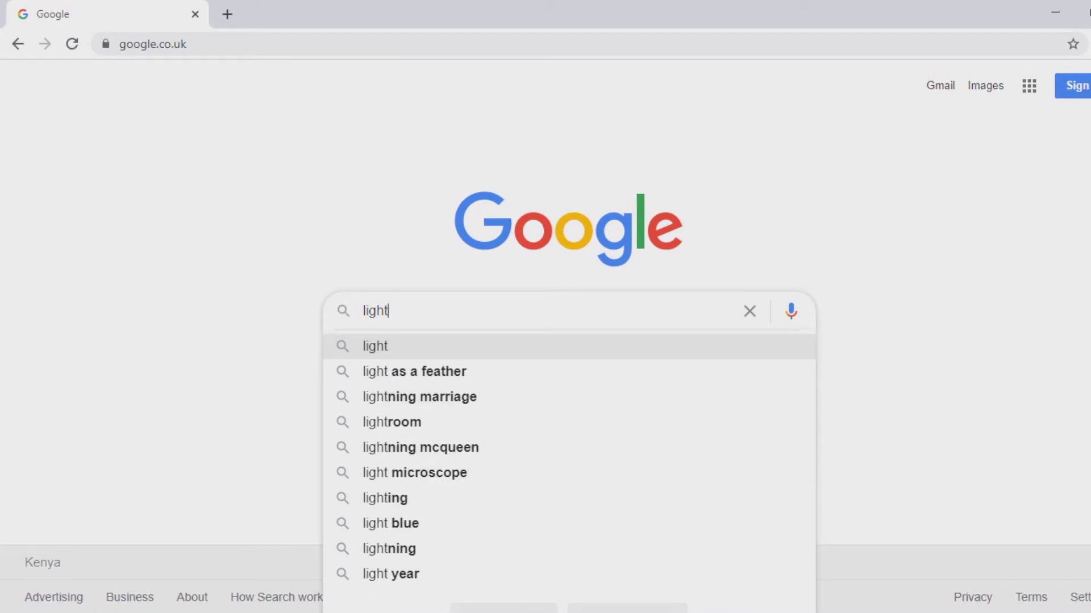
type("wo")
key("Down")
key("Down")
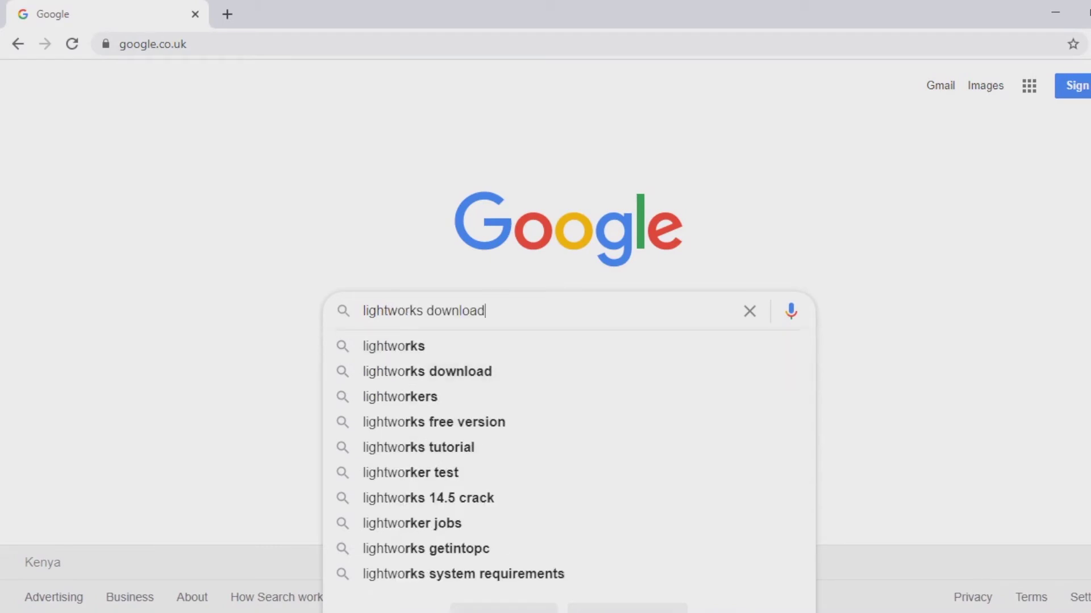
left_click(394, 346)
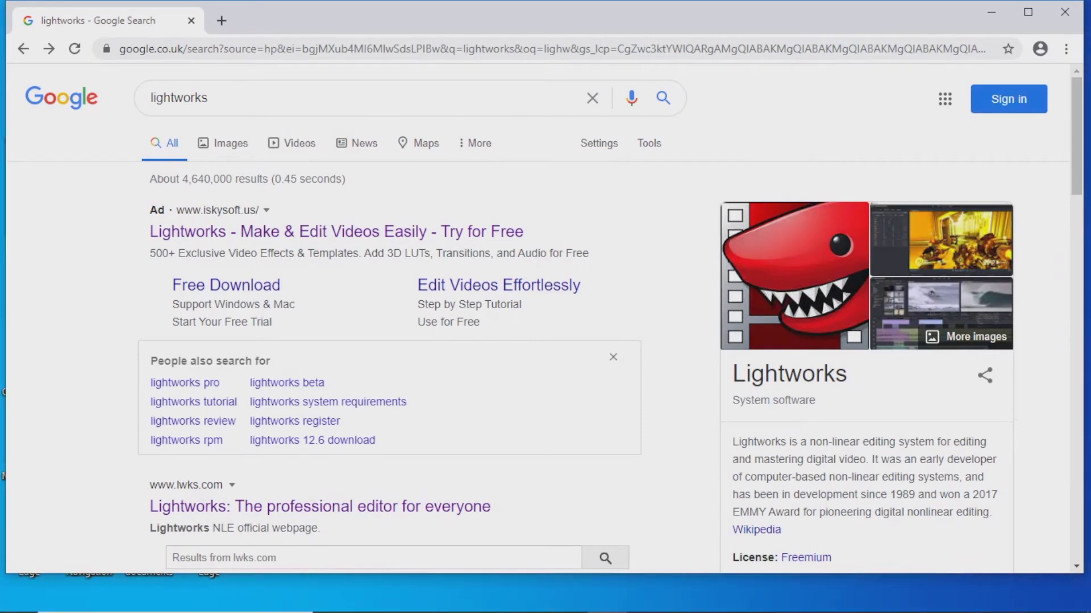
Download the Filmora Windows installer from the iSkysoft free download ad and open its download options.
left_click(226, 285)
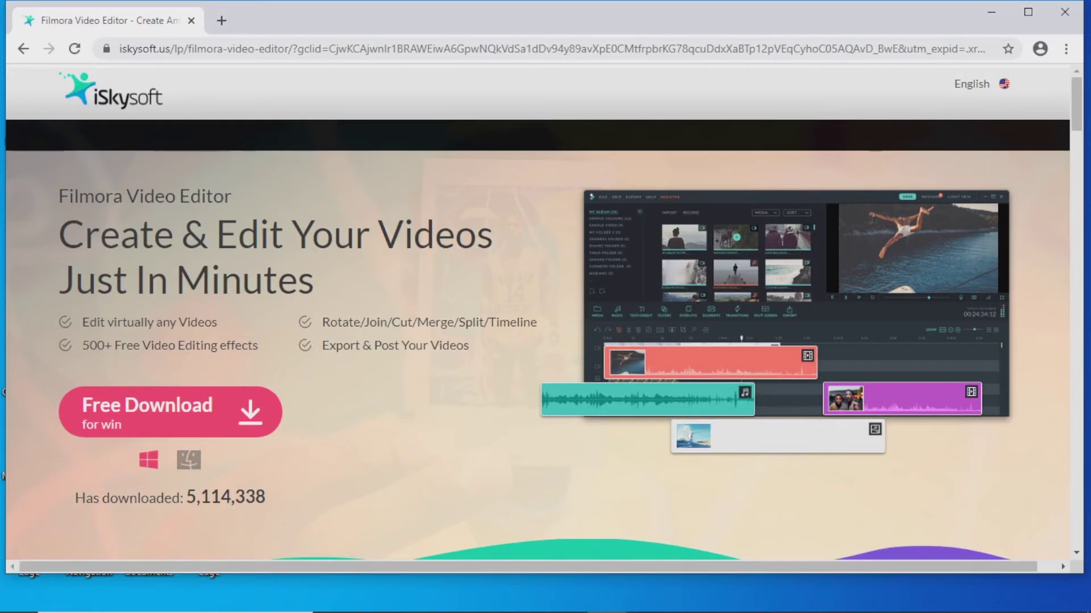
scroll(544, 312, "down", 8)
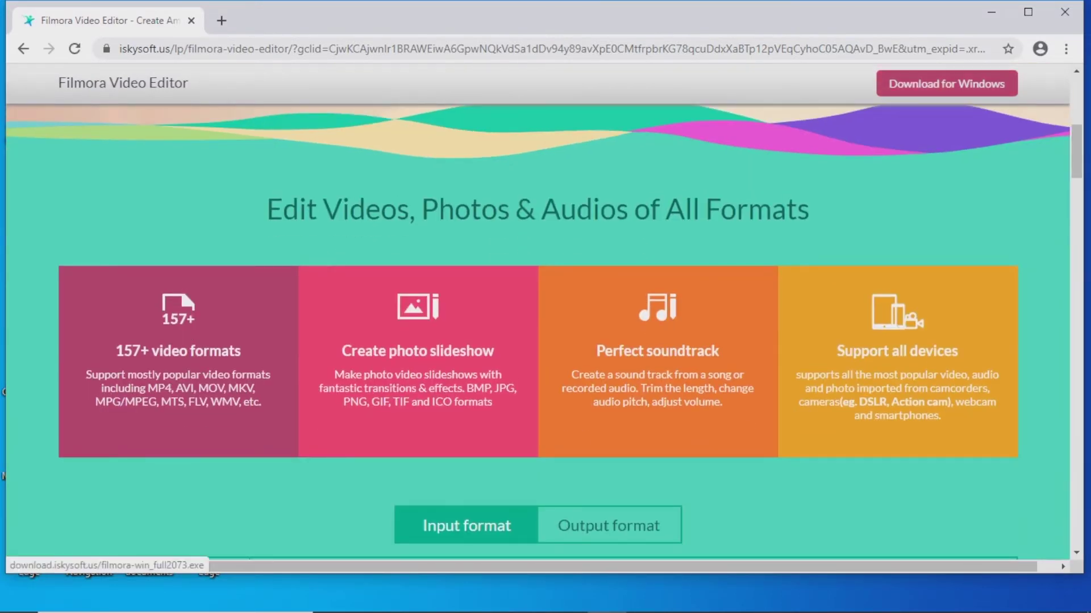
left_click(947, 83)
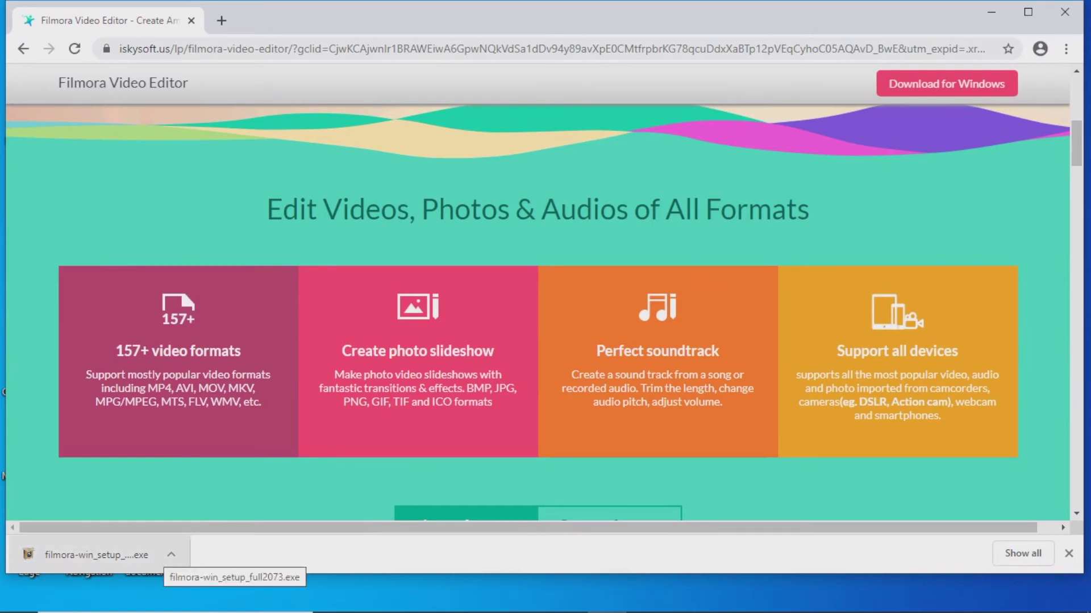
left_click(97, 555)
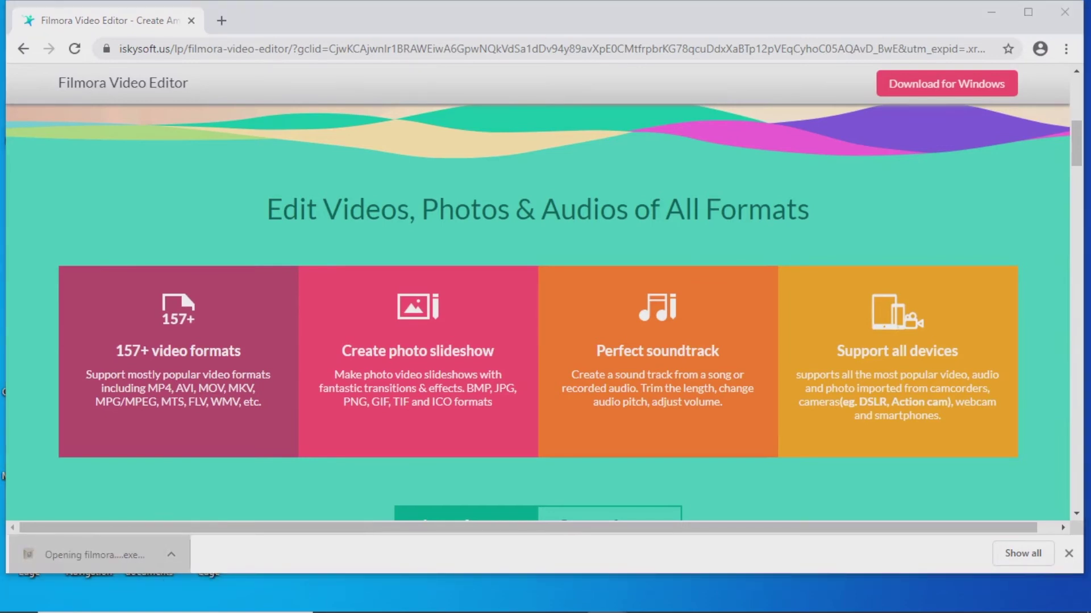
left_click(171, 555)
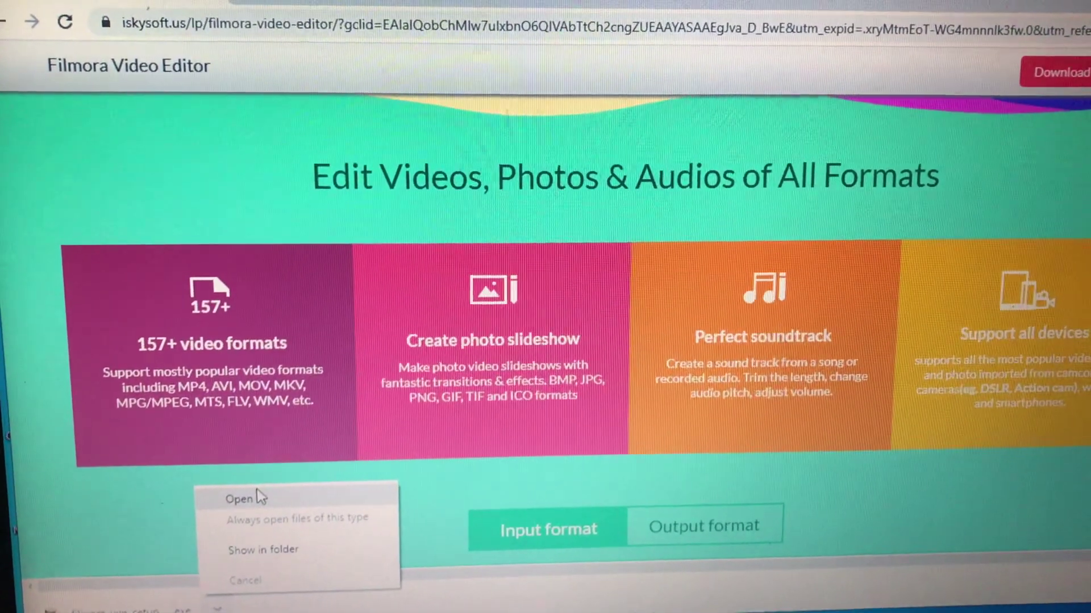
Launch the installer, type an admin password in the UAC prompt, reveal it, then clear it.
left_click(258, 492)
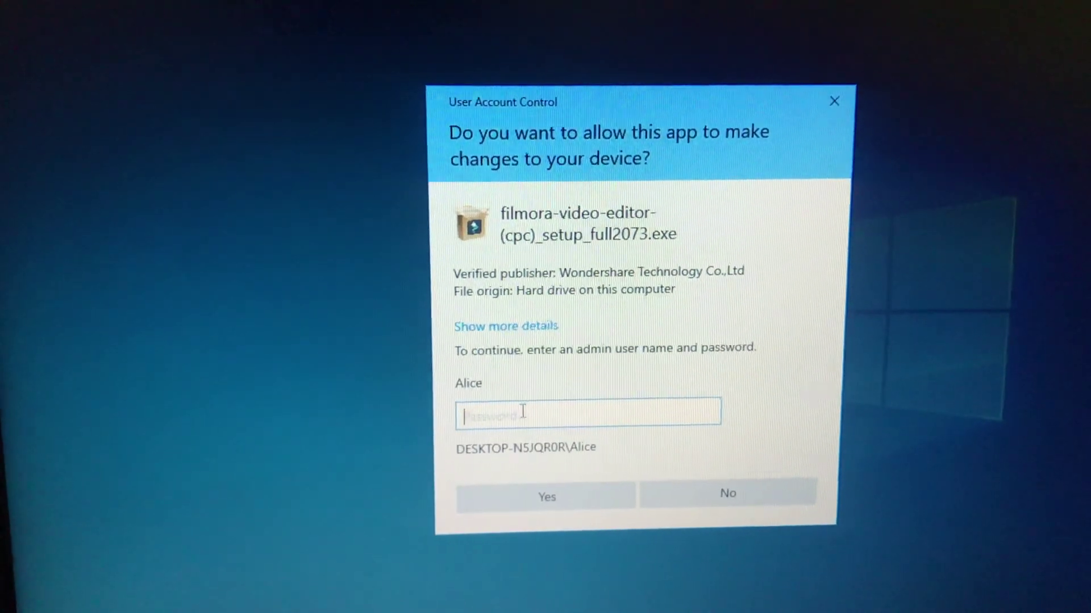
type("******")
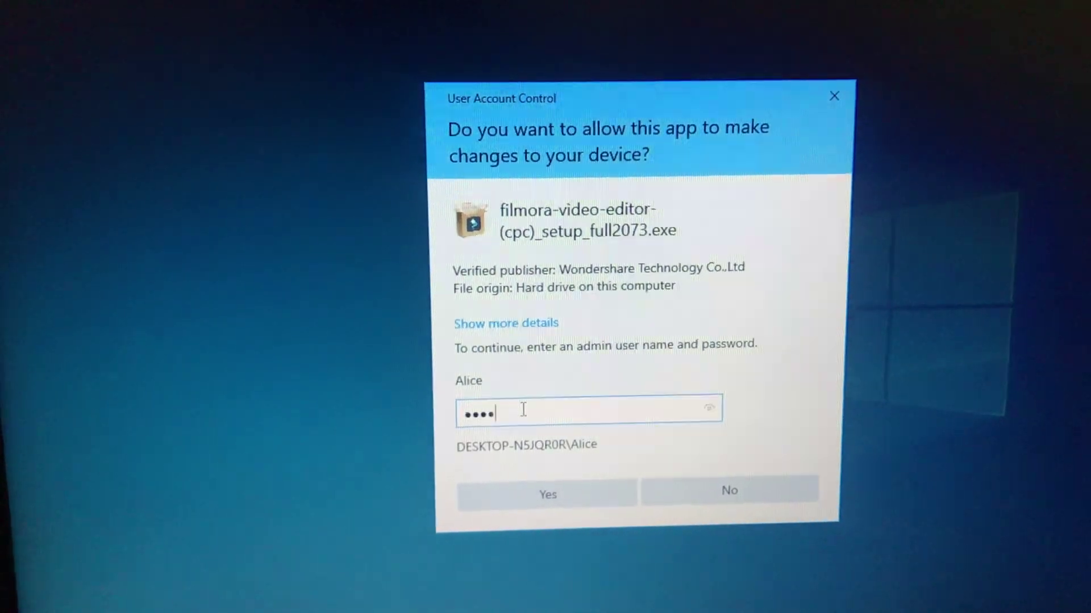
type("****")
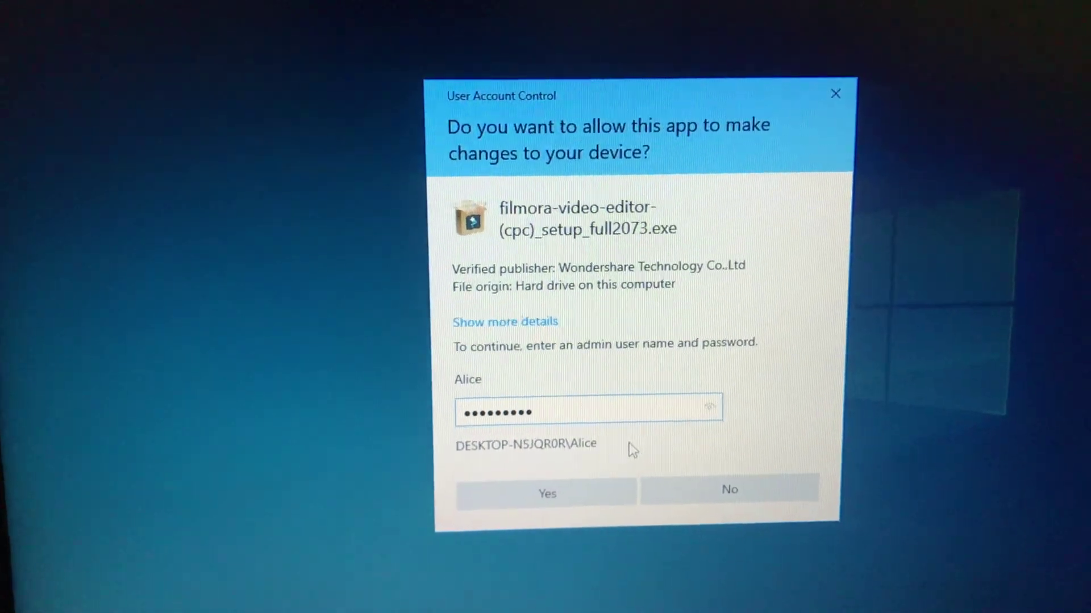
left_click(710, 406)
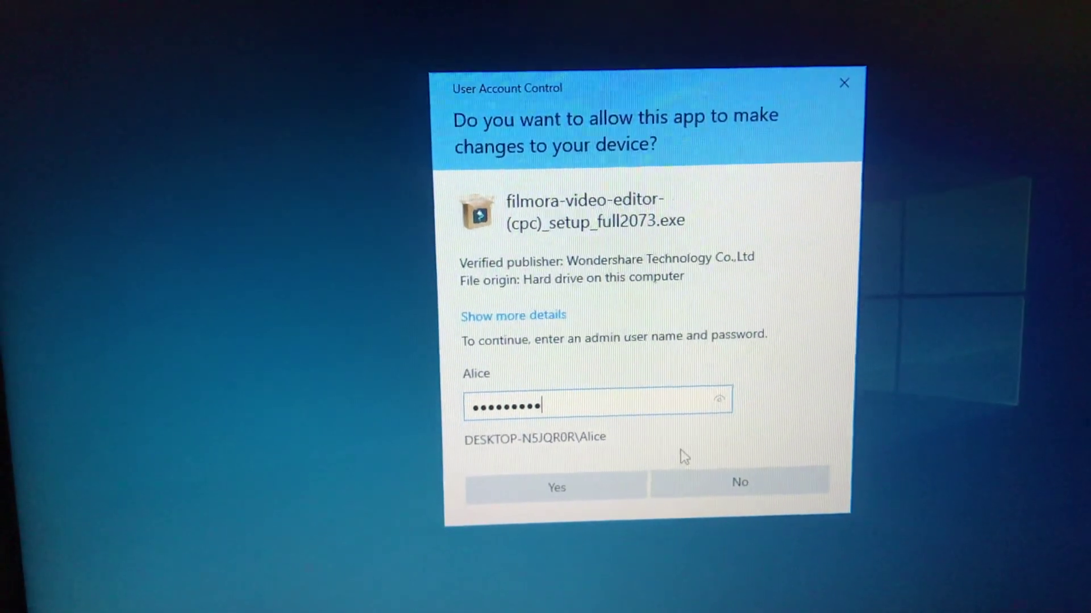
key("BackSpace")
key("BackSpace")
key("BackSpace")
key("BackSpace")
key("BackSpace")
key("BackSpace")
key("BackSpace")
key("BackSpace")
key("BackSpace")
key("BackSpace")
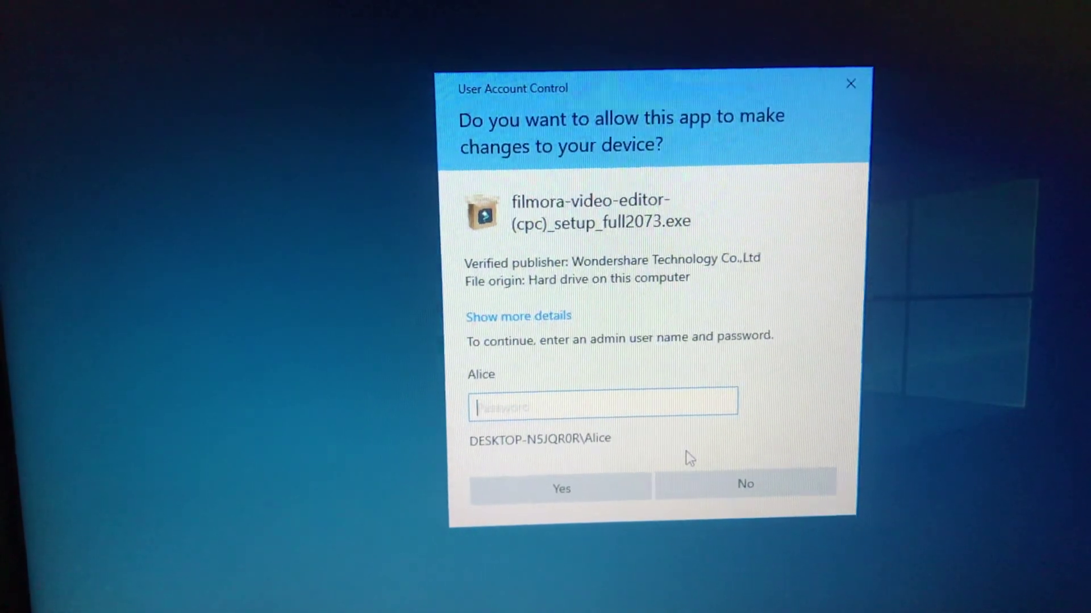